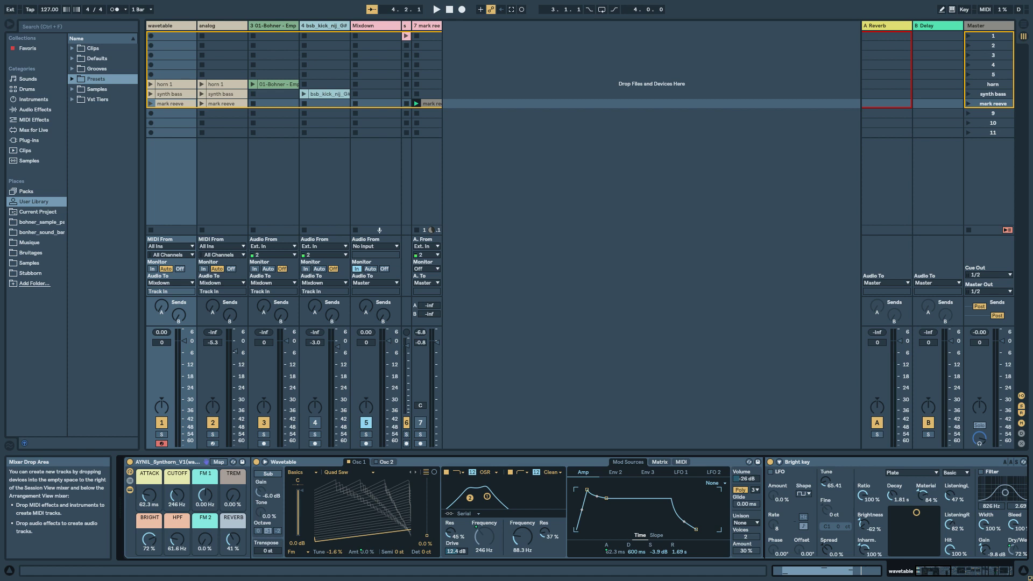
# Solo track 7, play its clip to hear the reference sound, stop playback and turn the solo off
pyautogui.click(420, 434)
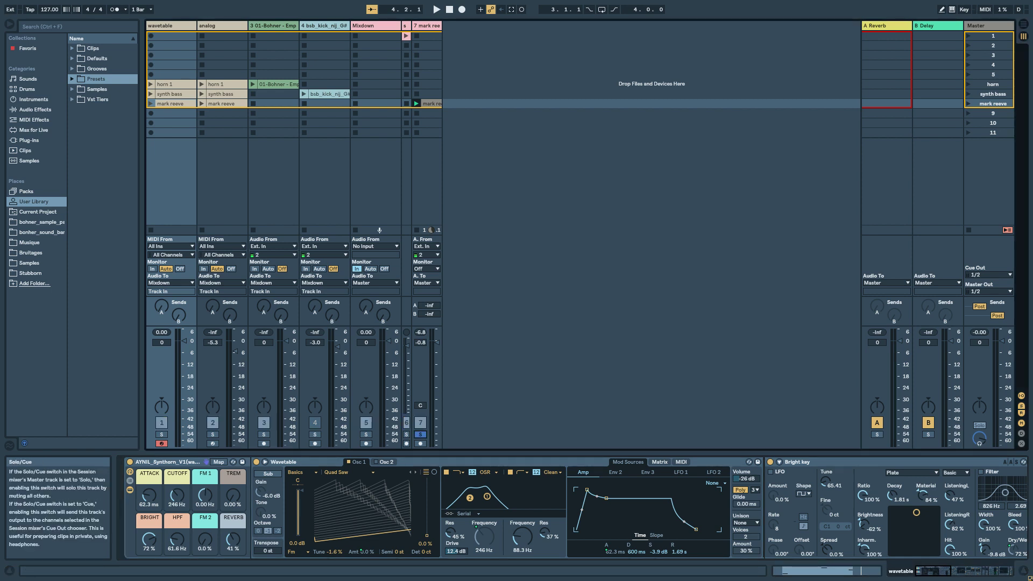
pyautogui.press('space')
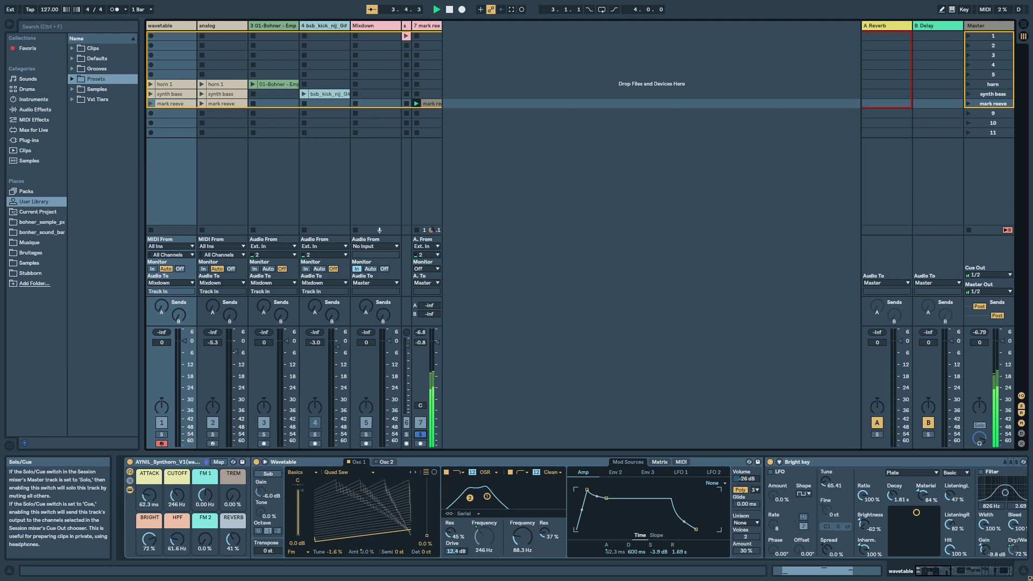
pyautogui.press('space')
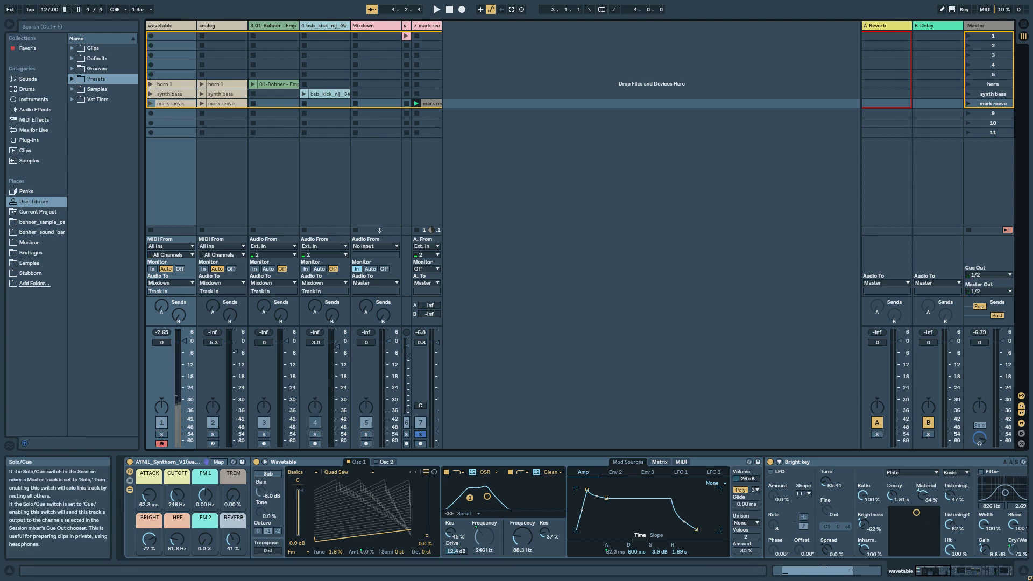
pyautogui.click(420, 434)
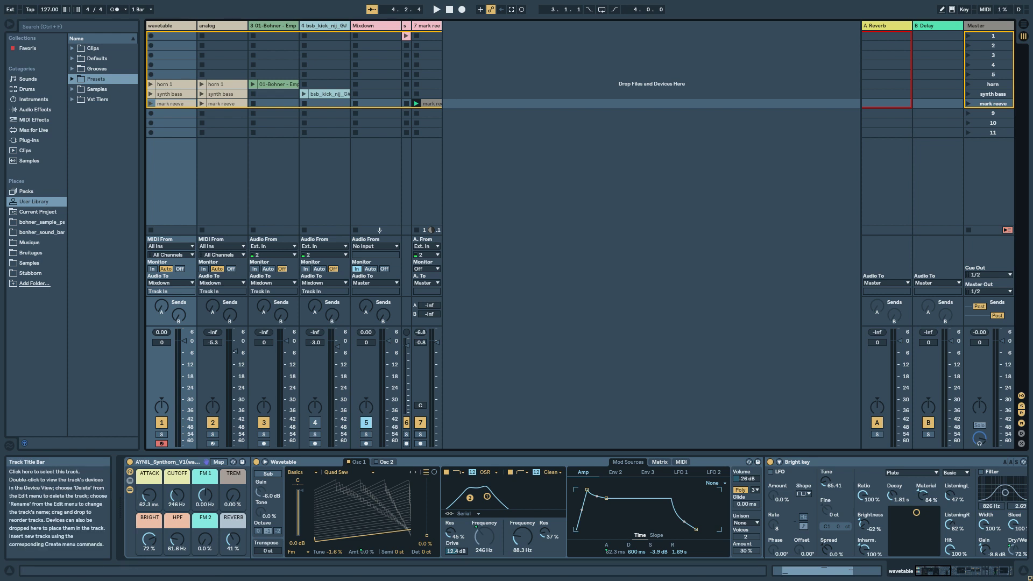
# Examine the wavetable track's Wavetable synth: its modulation matrix, Env 2 and Amp envelopes, and MIDI modulation matrix
pyautogui.click(222, 25)
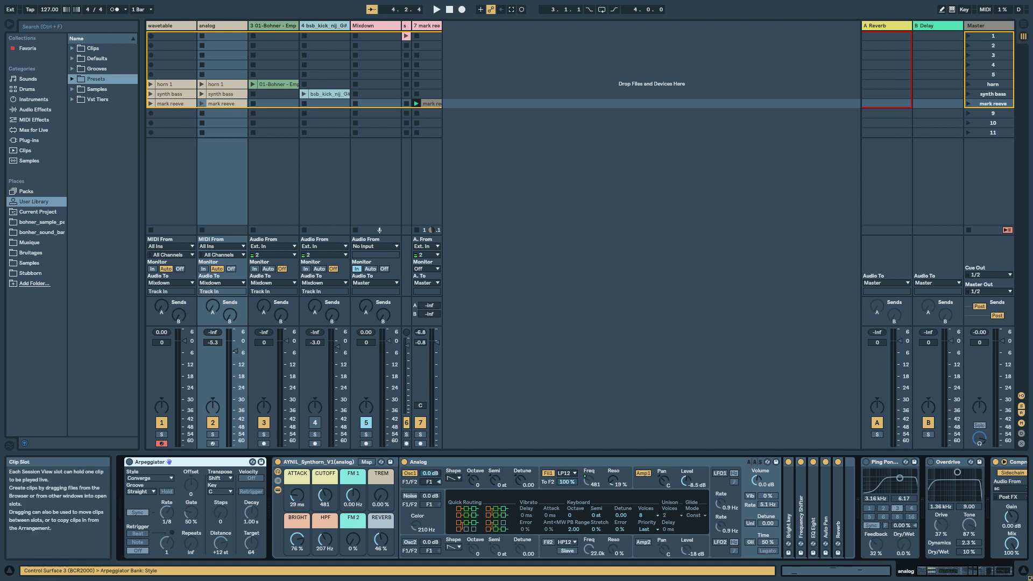
pyautogui.click(170, 25)
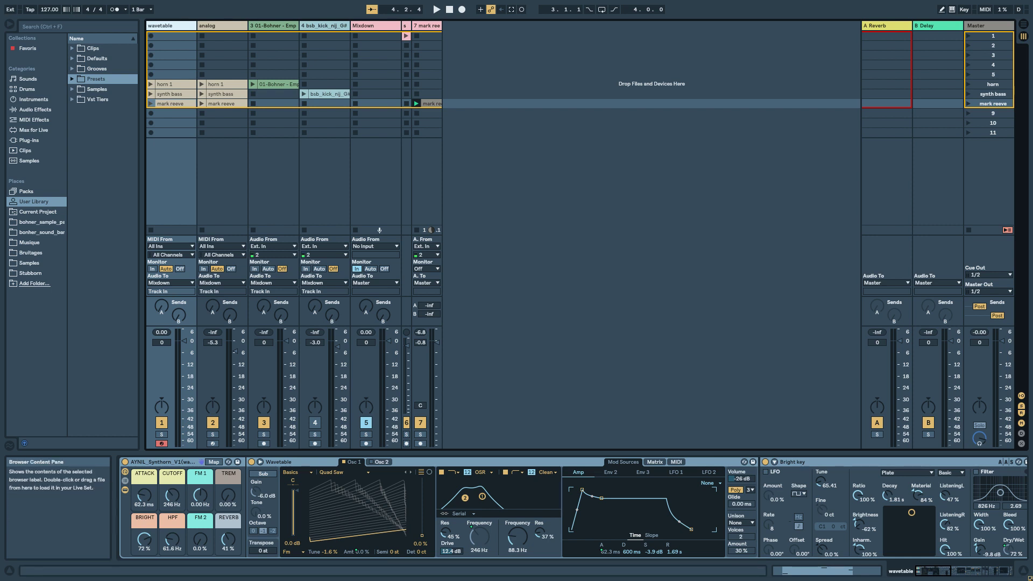
pyautogui.click(655, 462)
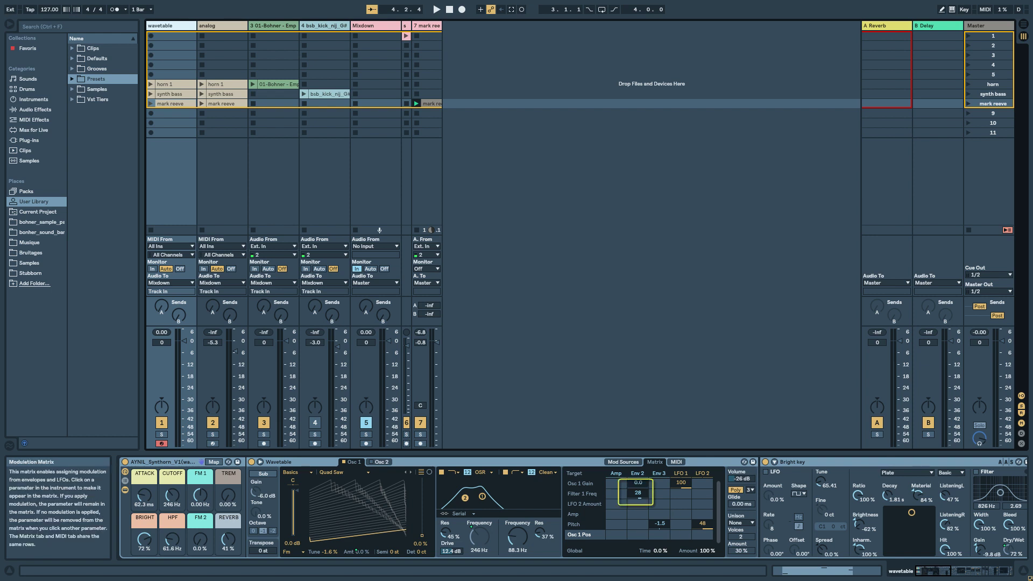
pyautogui.click(623, 461)
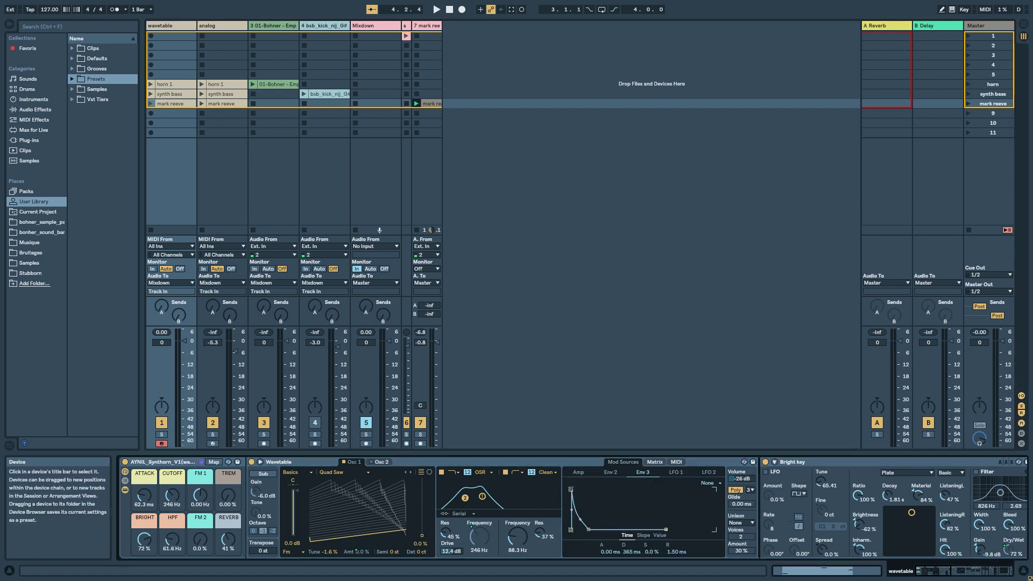
pyautogui.click(610, 472)
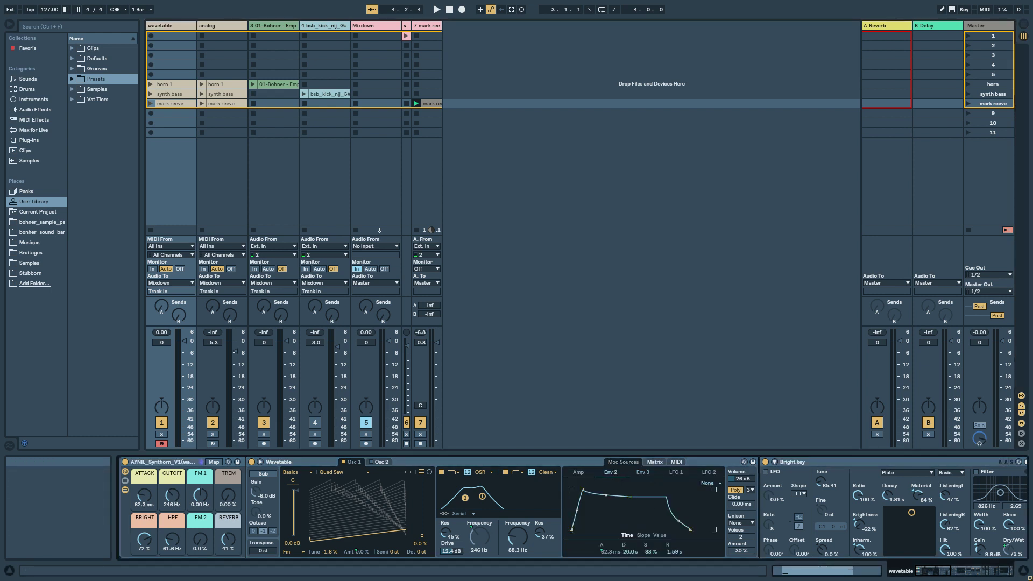
pyautogui.click(577, 471)
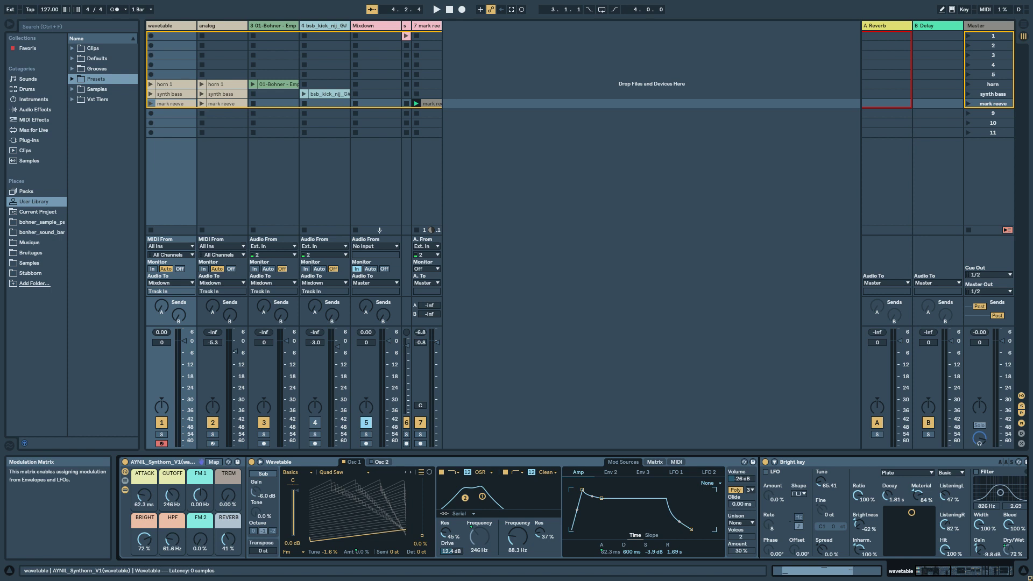
pyautogui.click(676, 461)
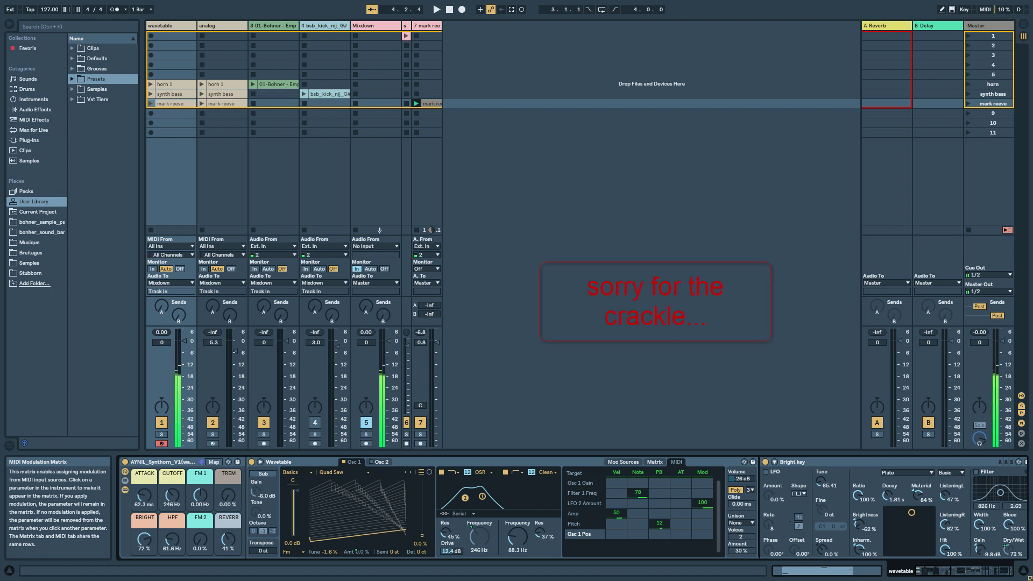
pyautogui.click(617, 502)
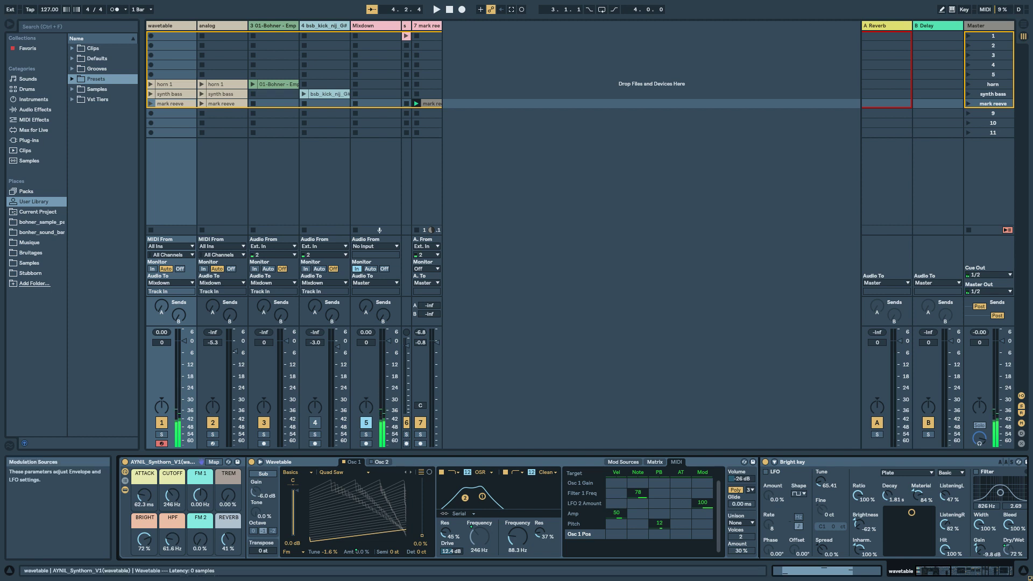
pyautogui.click(622, 462)
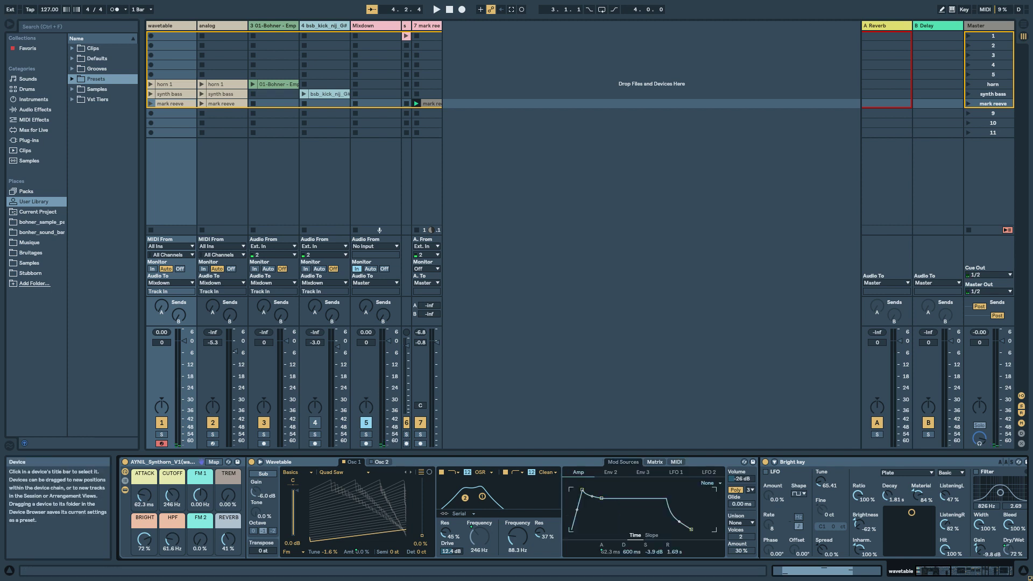
# Examine the wavetable track's effects chain from Bright key through Frequency Shifter, EQ Eight, Auto Pan and Reverb to Compressor
pyautogui.moveTo(936, 570); pyautogui.dragTo(946, 570)
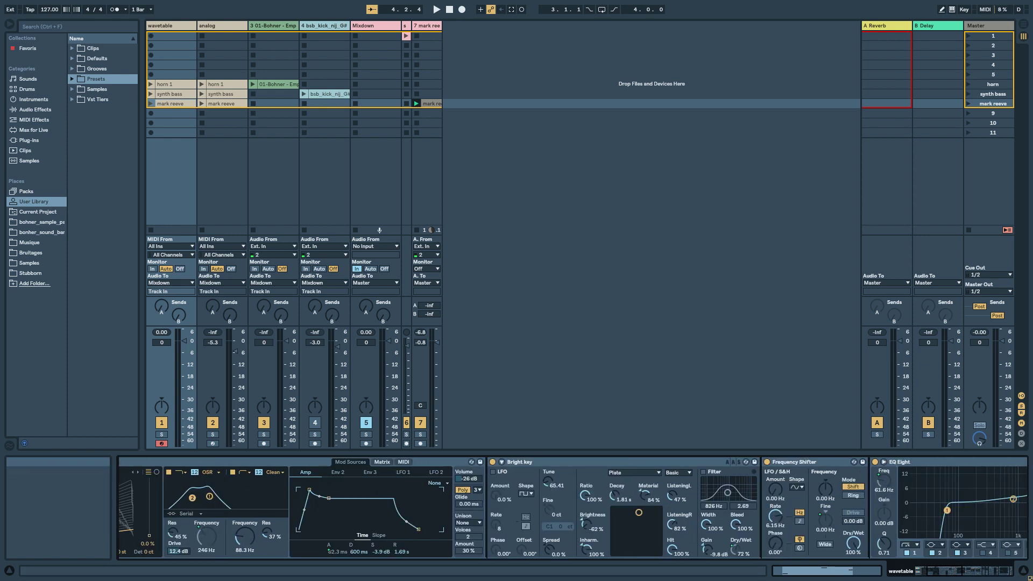
pyautogui.hscroll(3, 477, 530)
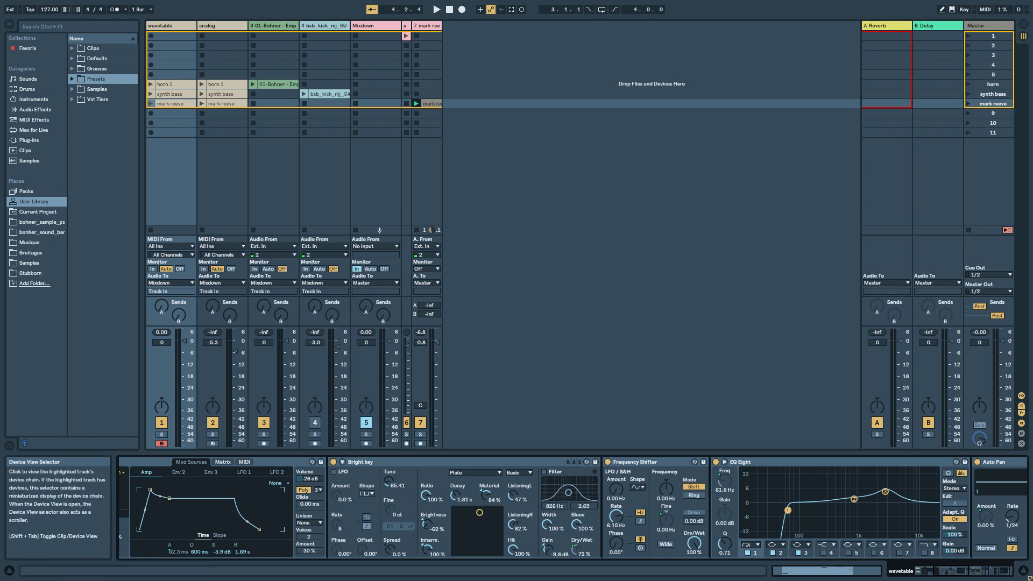
pyautogui.hscroll(3, 533, 520)
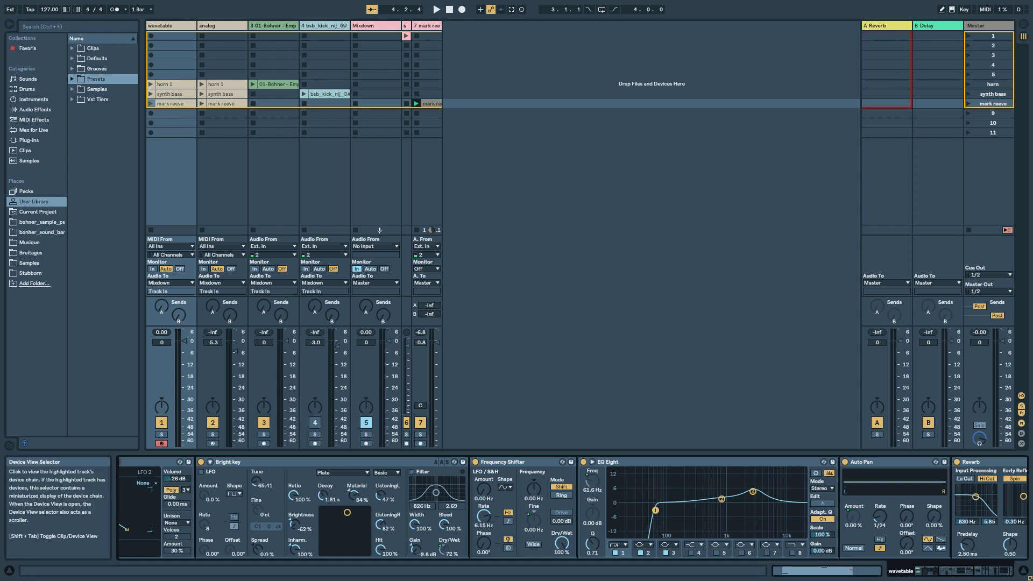
pyautogui.hscroll(3, 823, 570)
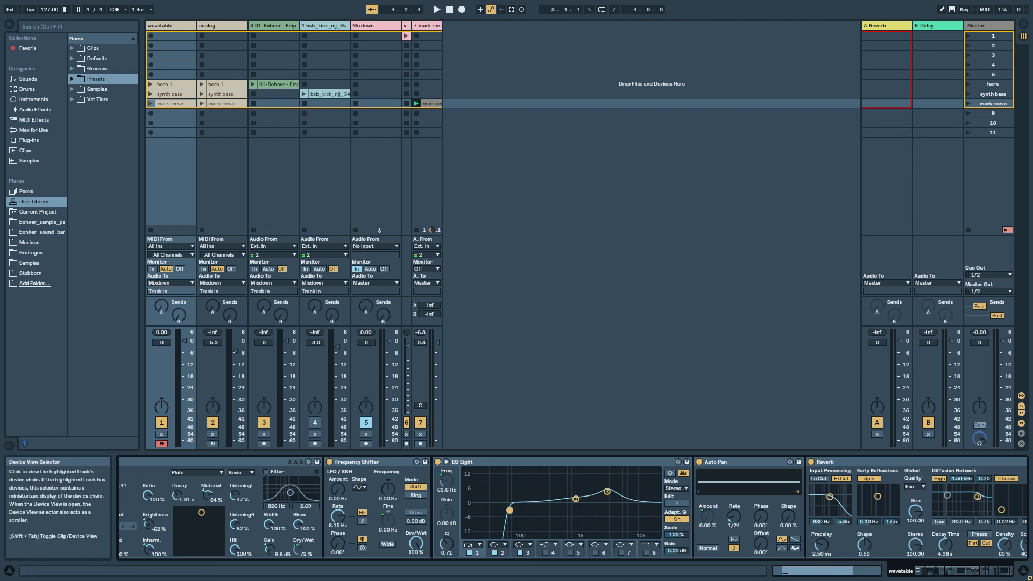
pyautogui.hscroll(2, 823, 570)
pyautogui.hscroll(3, 822, 570)
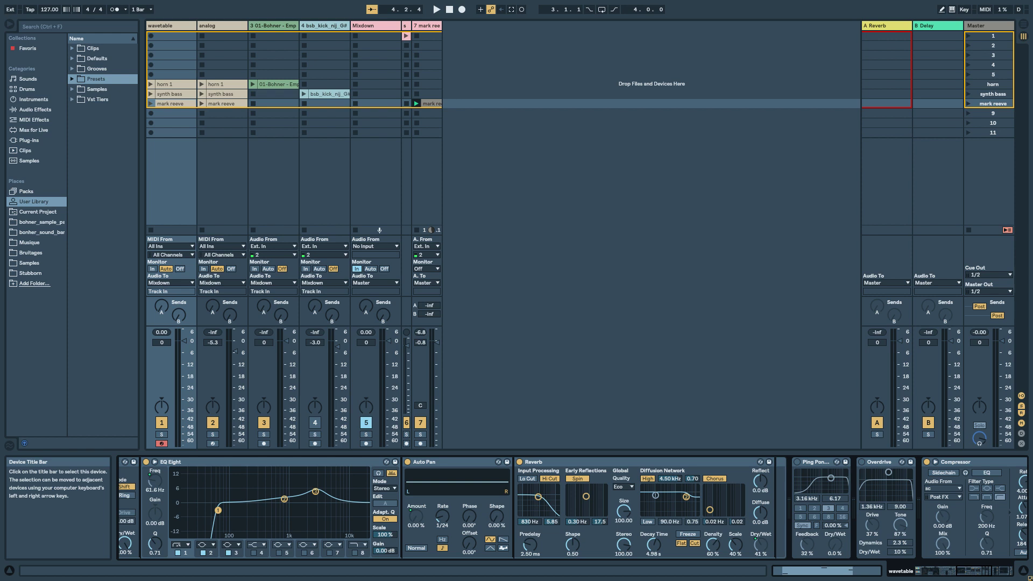
# Set the wavetable rack's macros to Attack 36.7 ms, Cutoff 209 Hz, Bright 75 % and HPF 111 Hz
pyautogui.moveTo(973, 570); pyautogui.dragTo(933, 571)
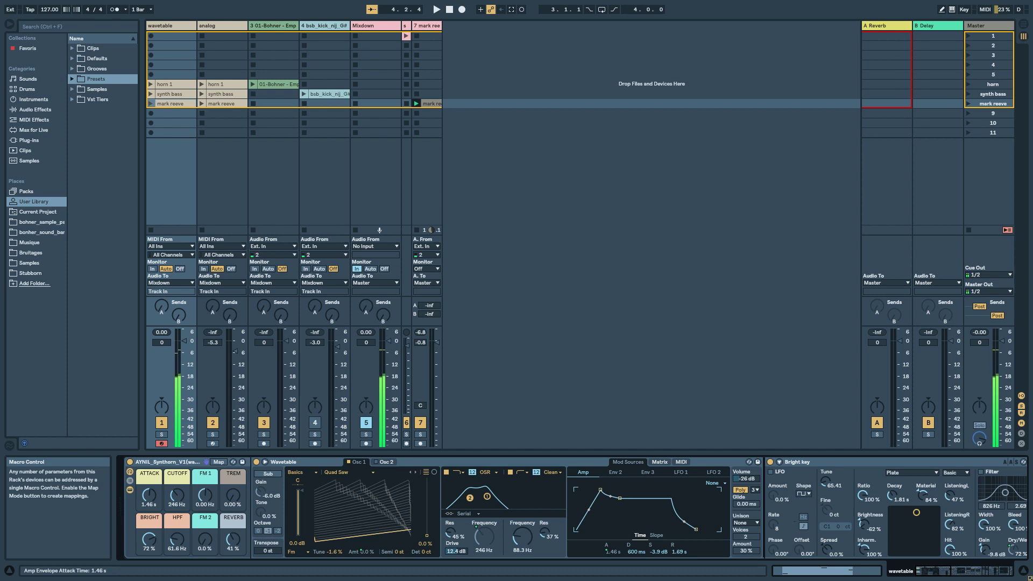
pyautogui.moveTo(149, 495); pyautogui.dragTo(149, 528)
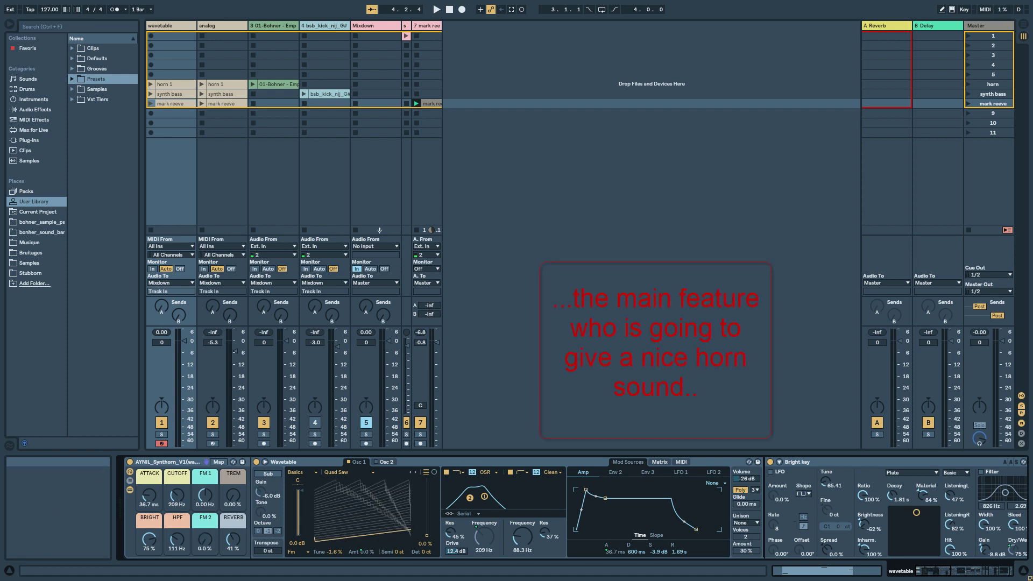
# Review the wavetable track's EQ, Reverb and Overdrive effects, and Wavetable's MIDI modulation of Filter 1 Freq by note
pyautogui.moveTo(933, 570); pyautogui.dragTo(969, 570)
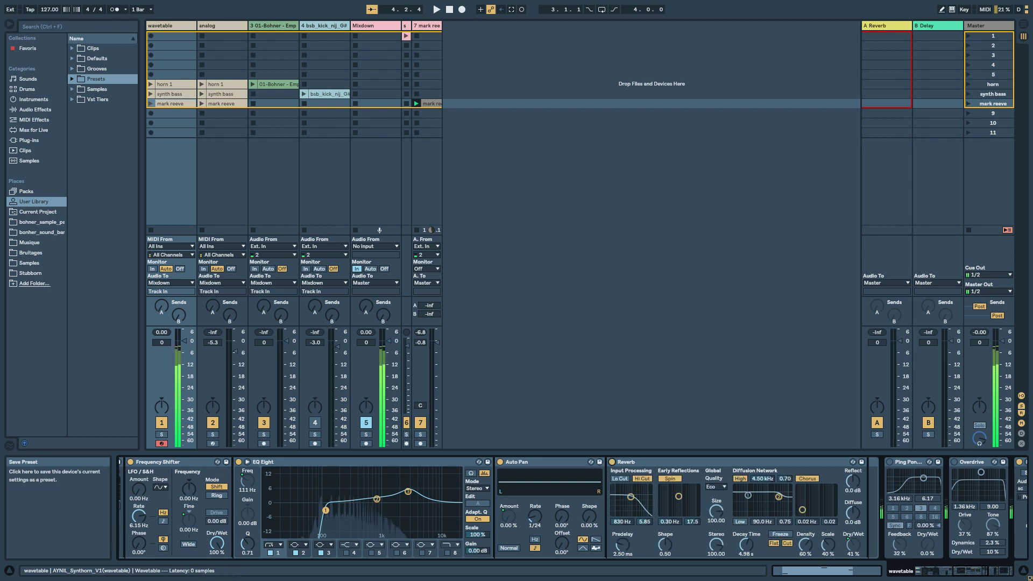
pyautogui.moveTo(968, 571); pyautogui.dragTo(920, 570)
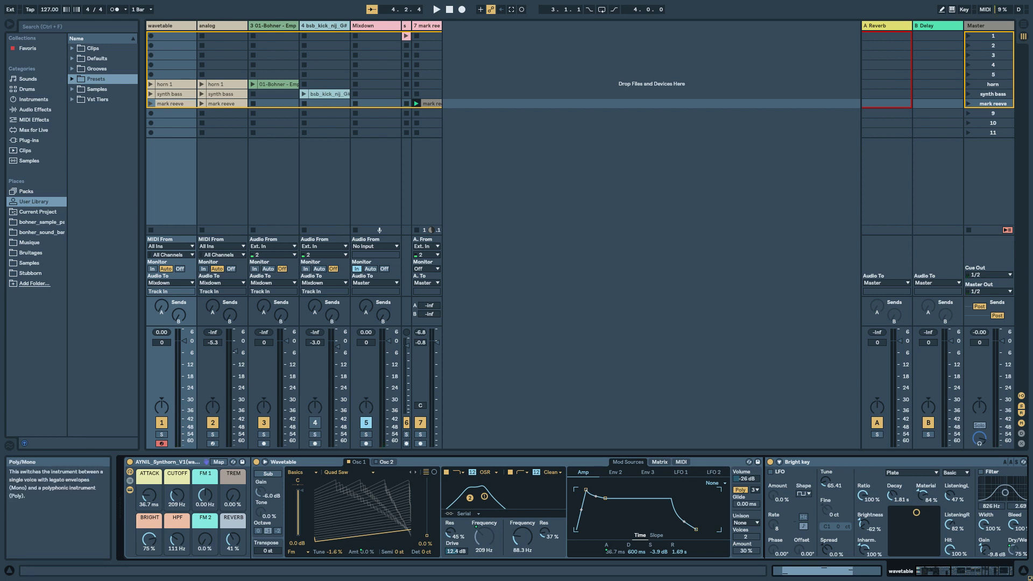
pyautogui.click(681, 462)
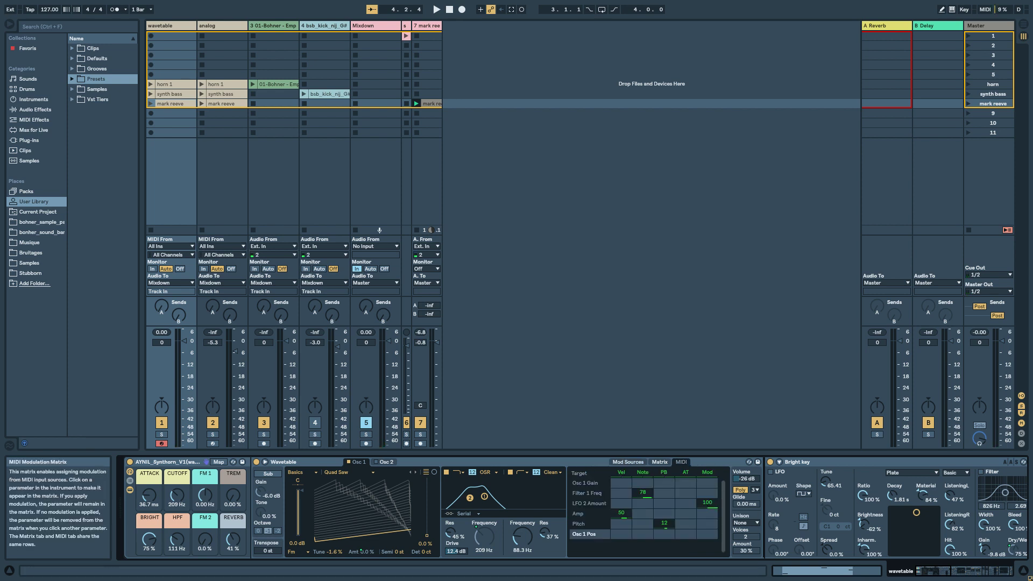
pyautogui.click(642, 501)
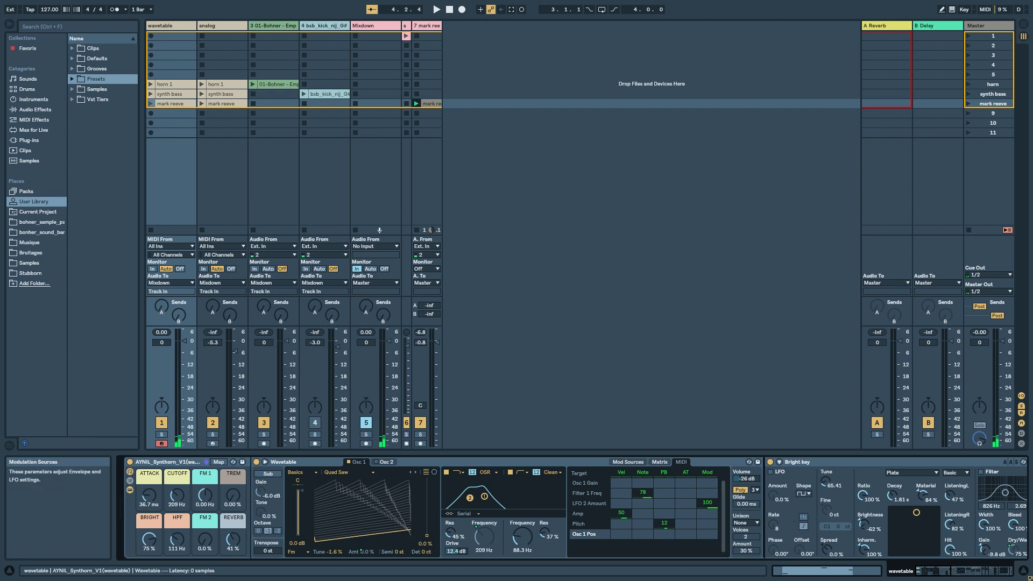
pyautogui.click(628, 461)
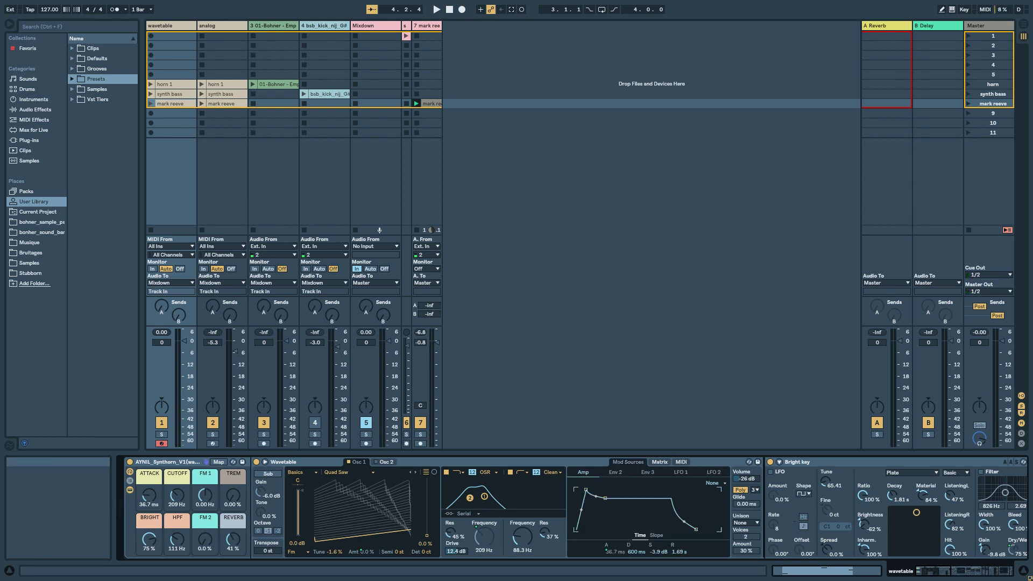
# Arm the analog track for recording and set its rack's HPF macro to 106 Hz
pyautogui.click(221, 25)
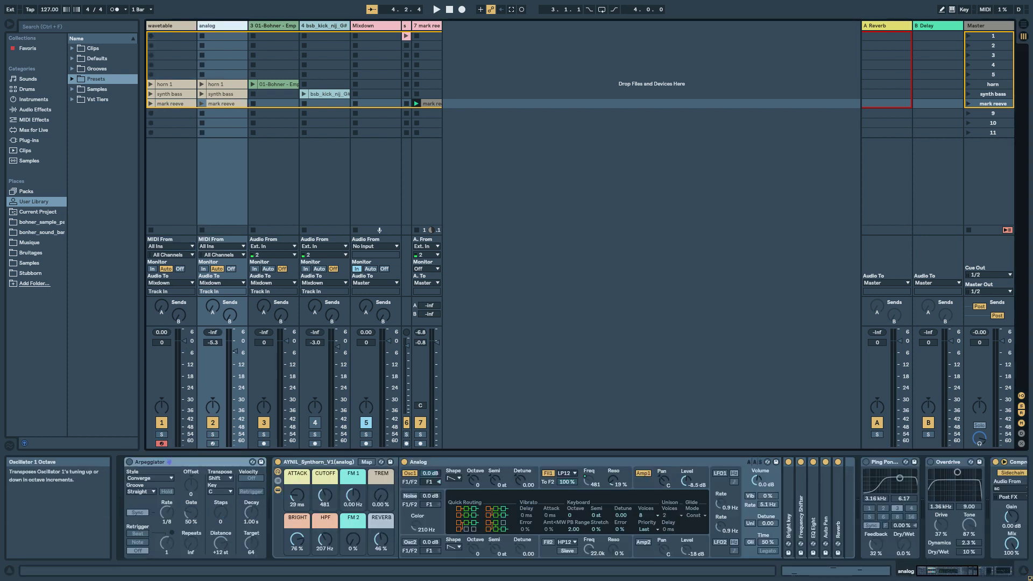
pyautogui.click(454, 485)
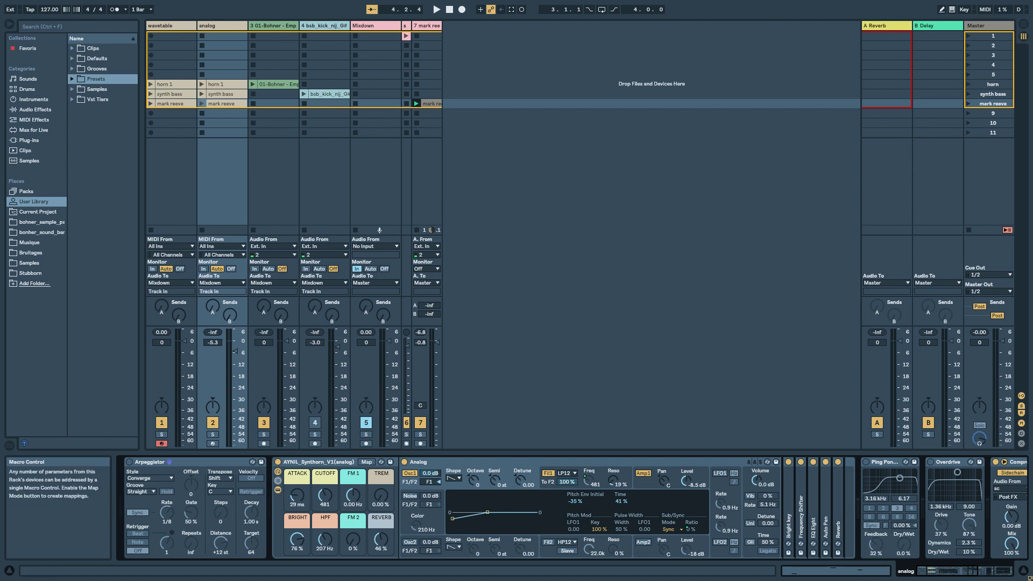
pyautogui.click(212, 443)
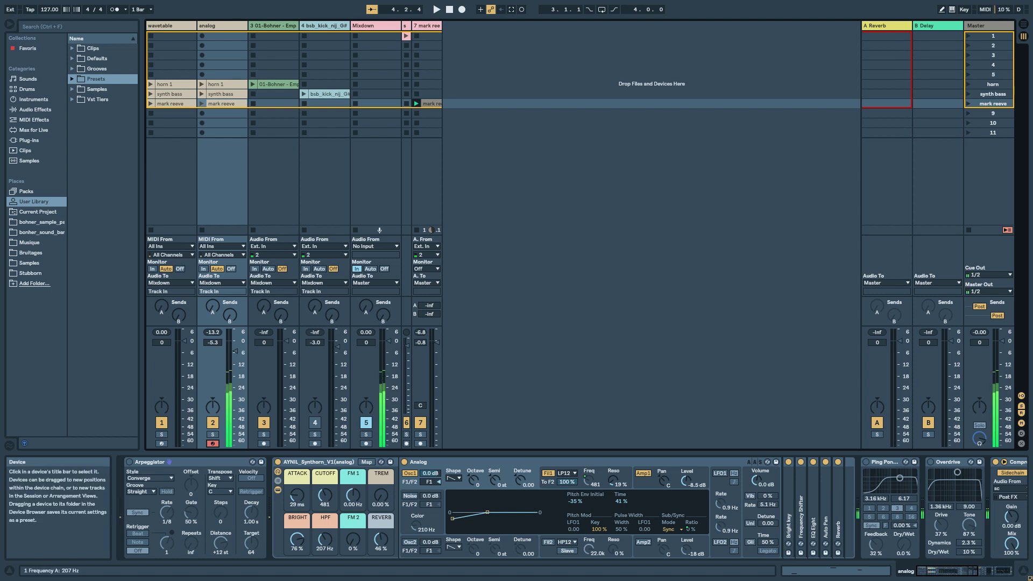
pyautogui.moveTo(324, 539); pyautogui.dragTo(324, 553)
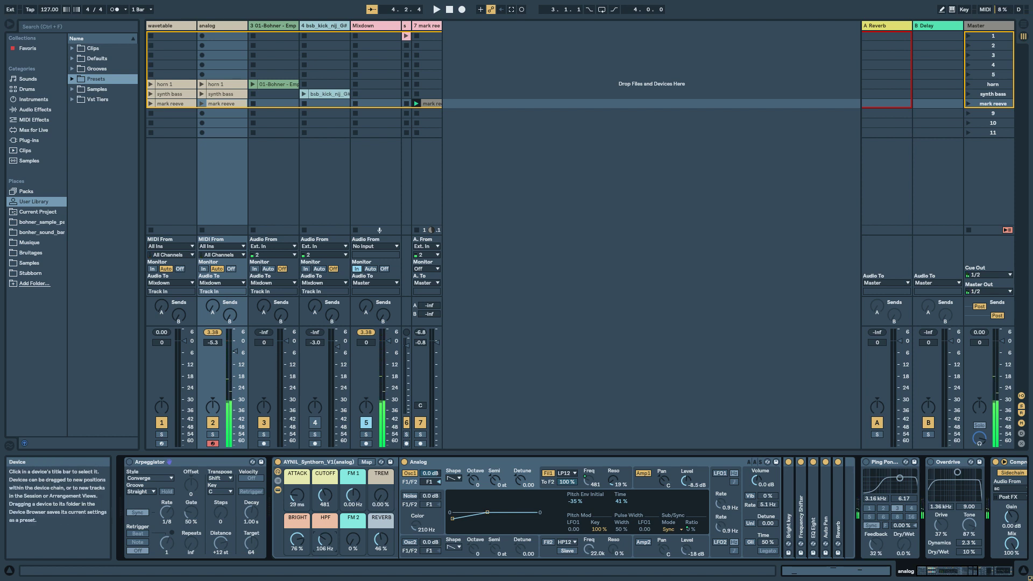
# Examine the Analog synth's filter 1, amp 1, global and oscillator 1 pitch envelope settings
pyautogui.click(601, 476)
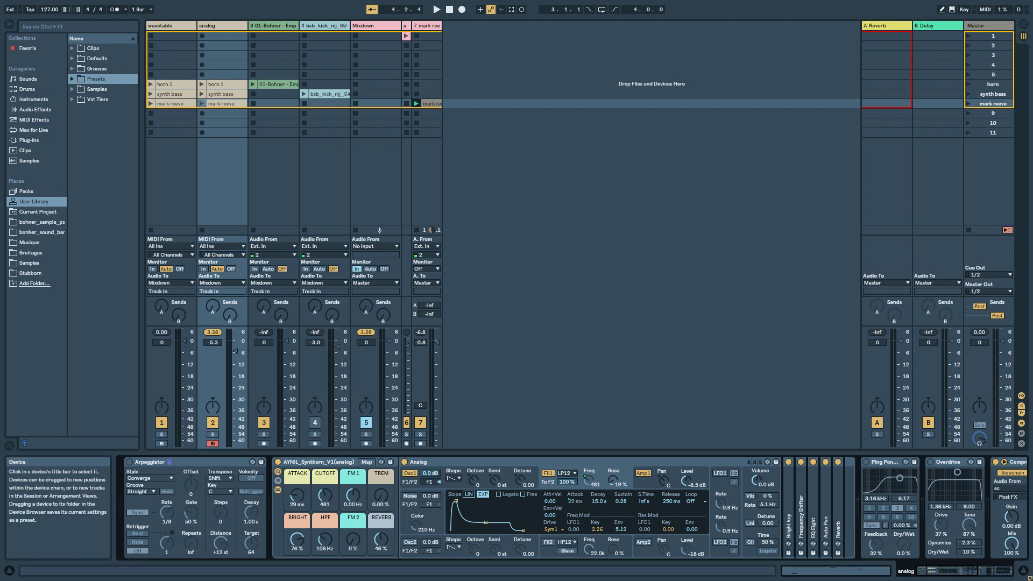
pyautogui.click(645, 483)
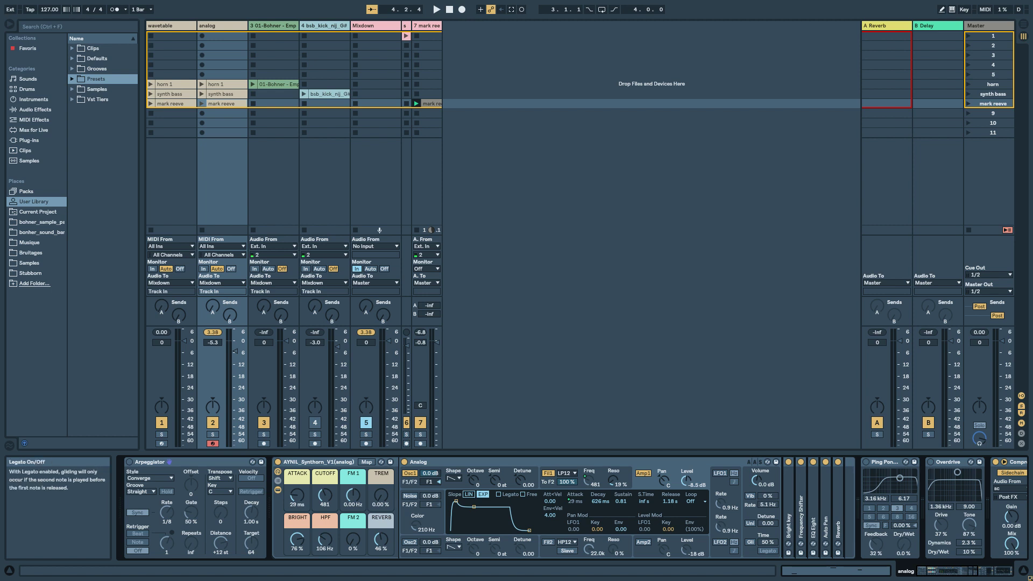
pyautogui.click(726, 485)
pyautogui.click(760, 471)
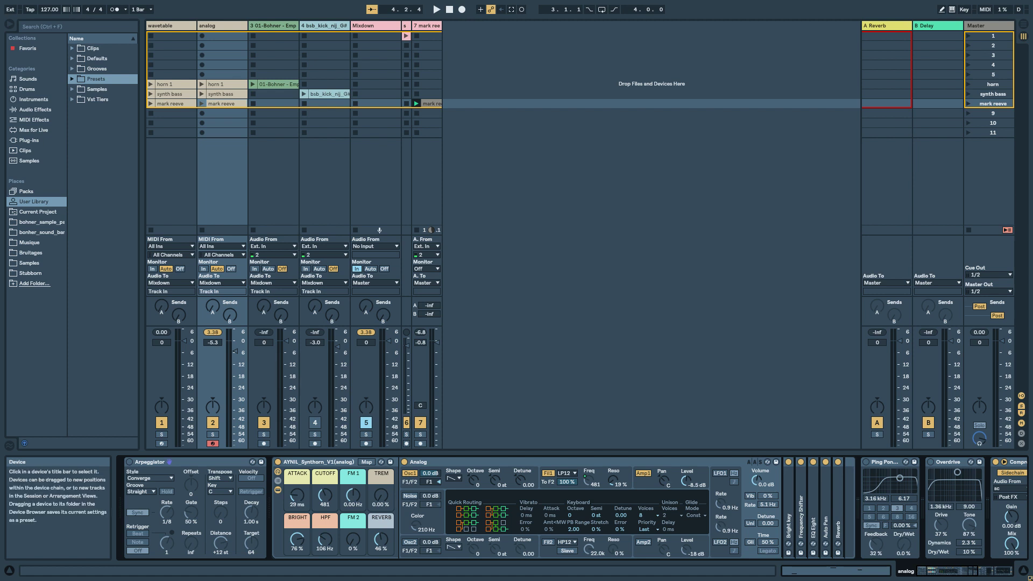
pyautogui.click(566, 481)
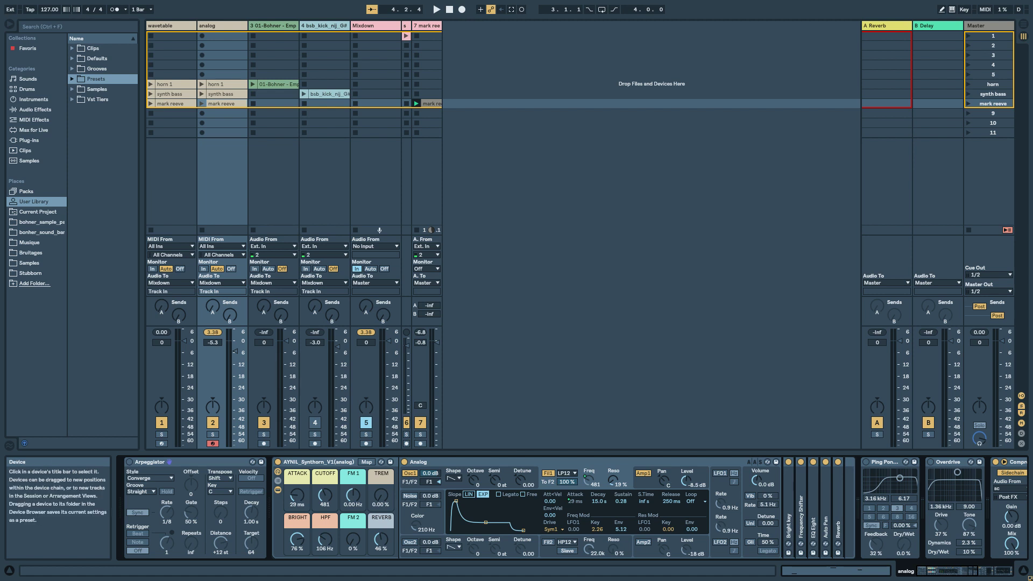
pyautogui.click(506, 478)
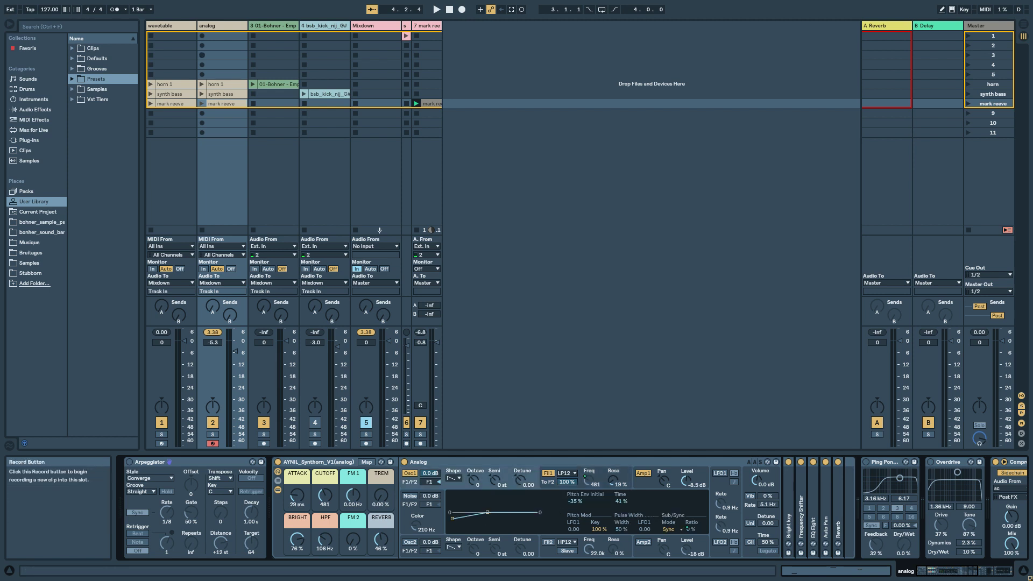
# Select the wavetable track and arm it for recording
pyautogui.click(170, 25)
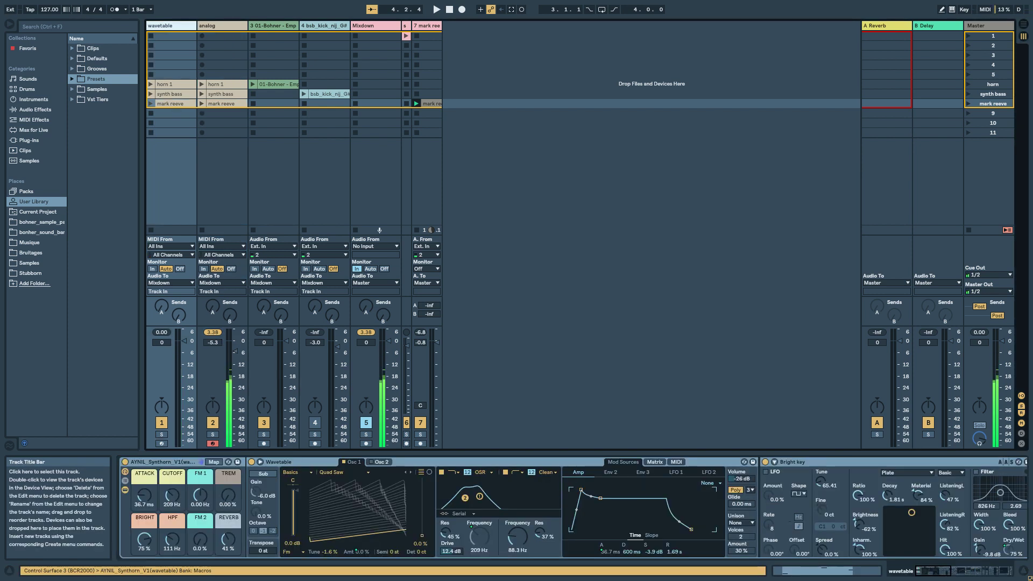
pyautogui.click(162, 443)
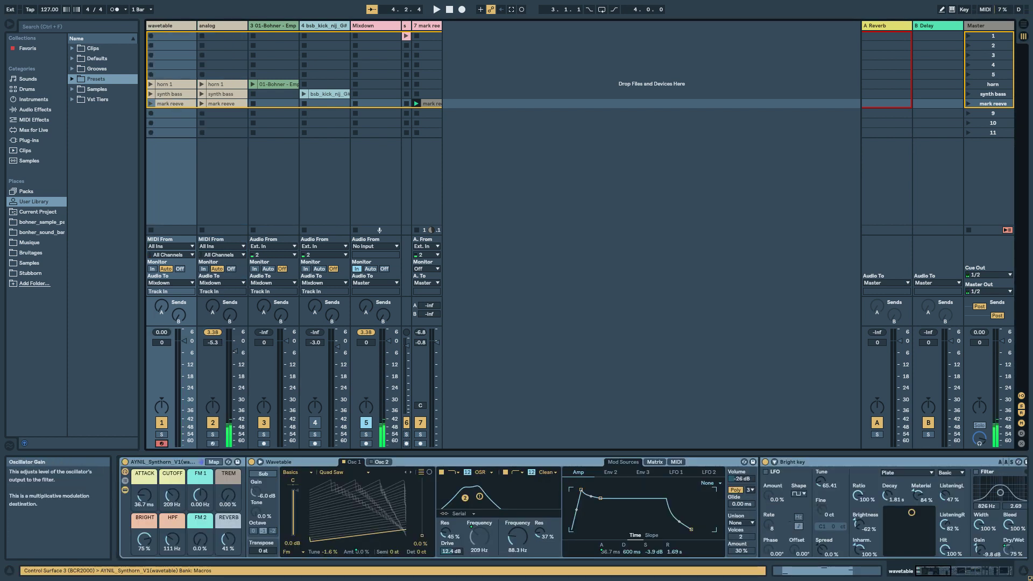